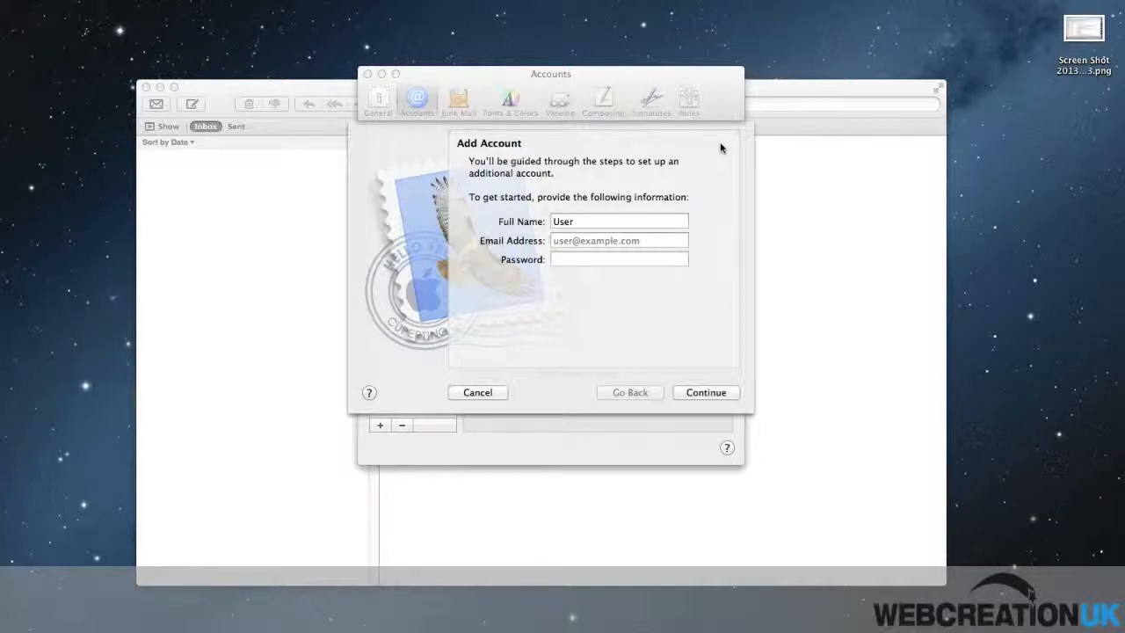
Step: Enter the account holder's full name and e-mail address in the Add Account sheet
left_click(563, 220)
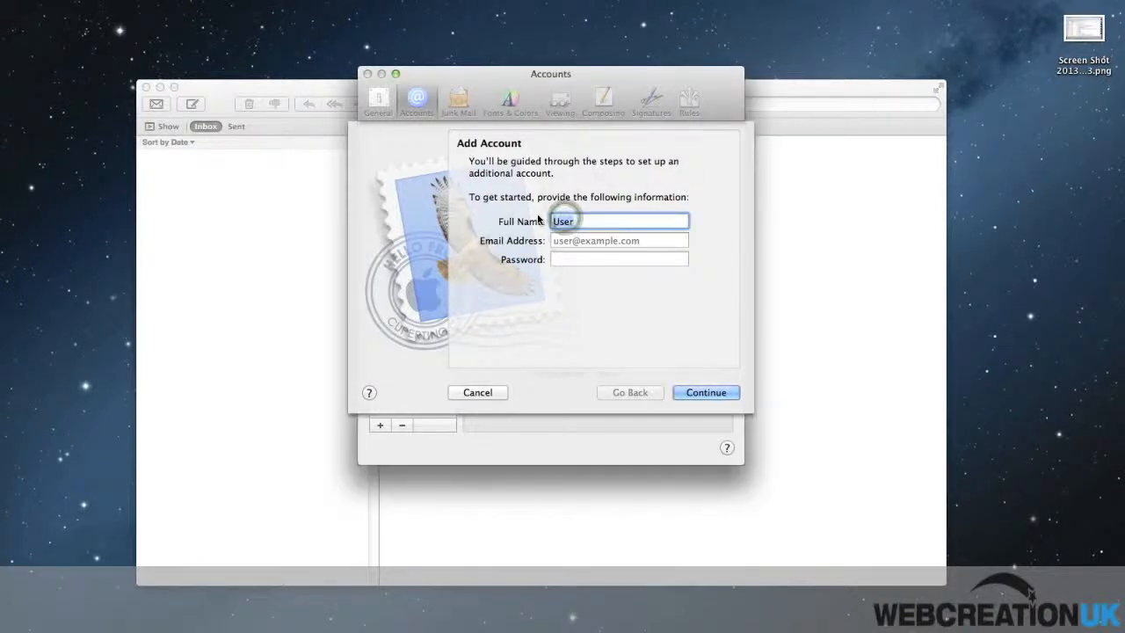
type("TEST USER")
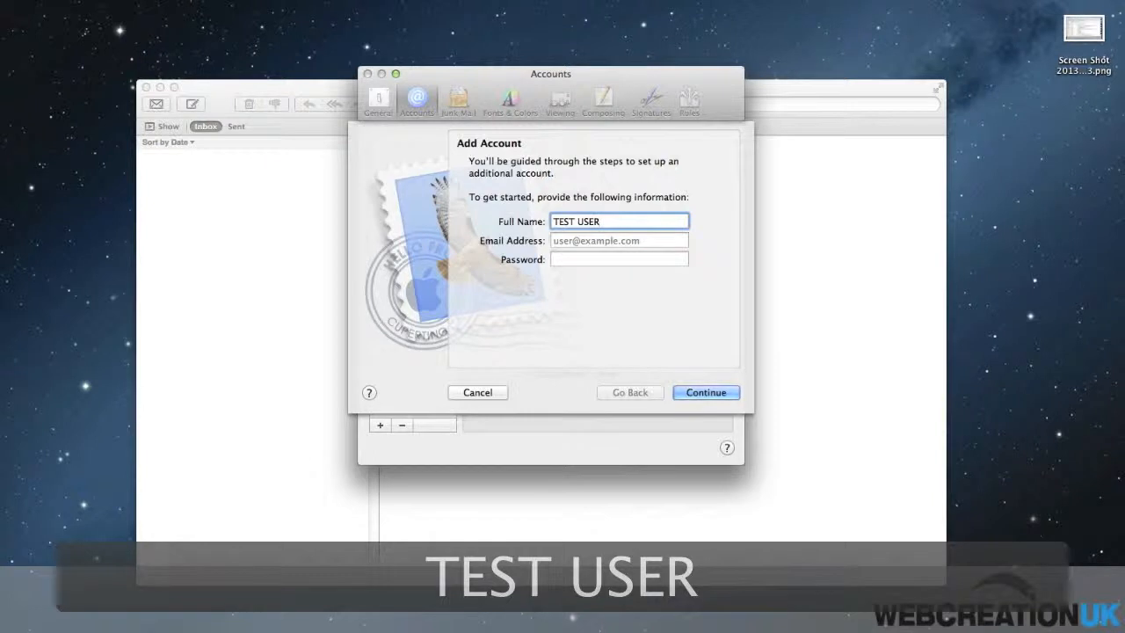
key("Tab")
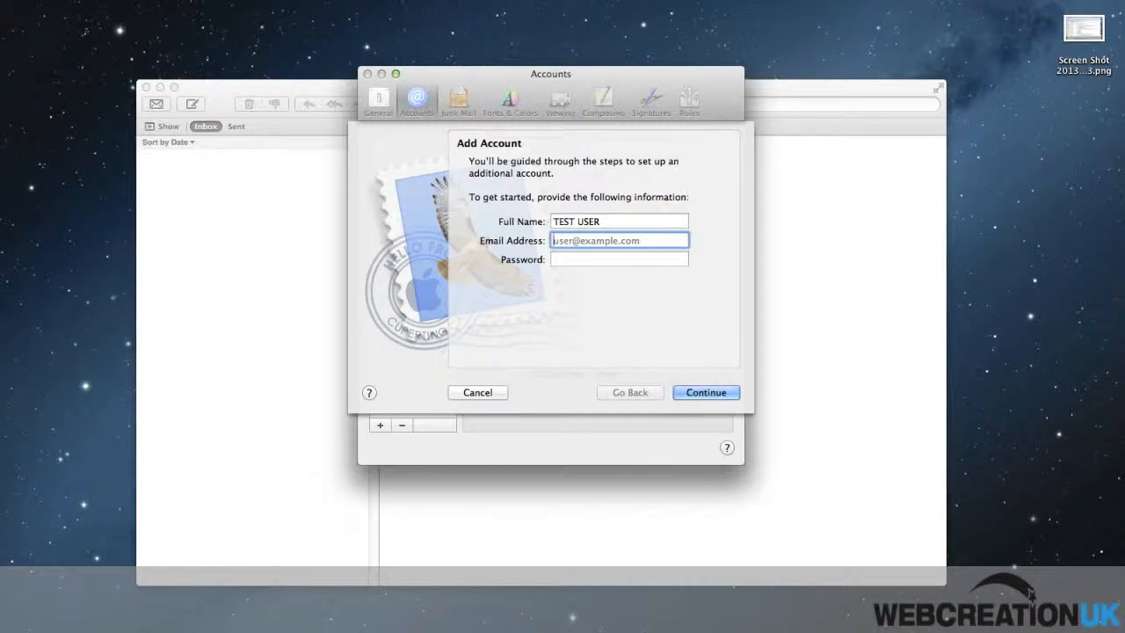
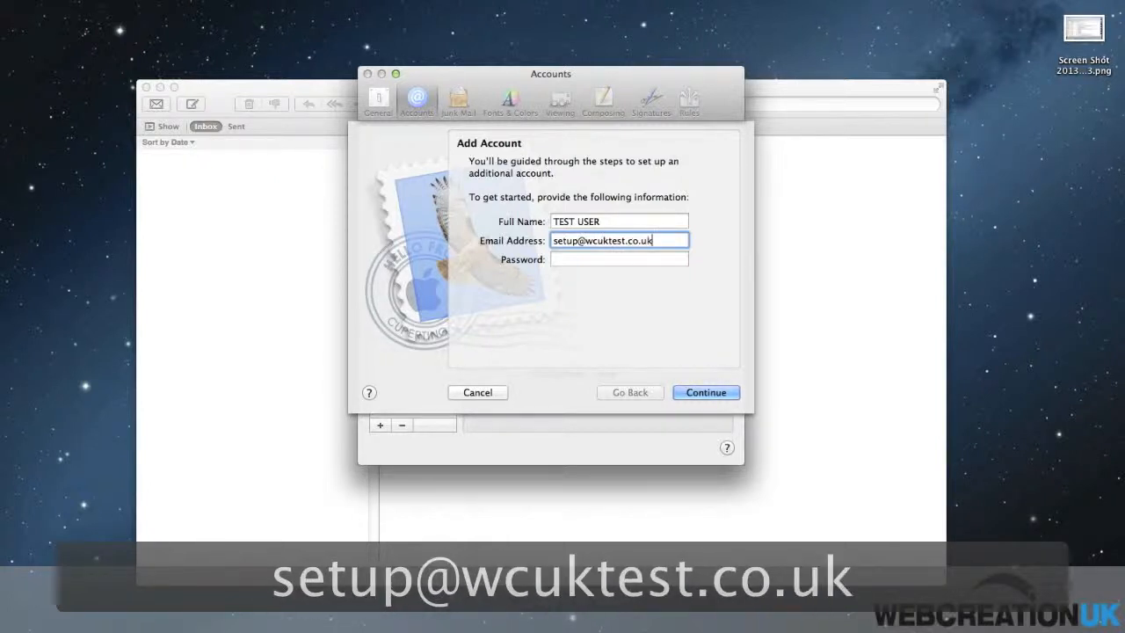
Step: Paste the account password into the Password field and continue to server setup
key("Tab")
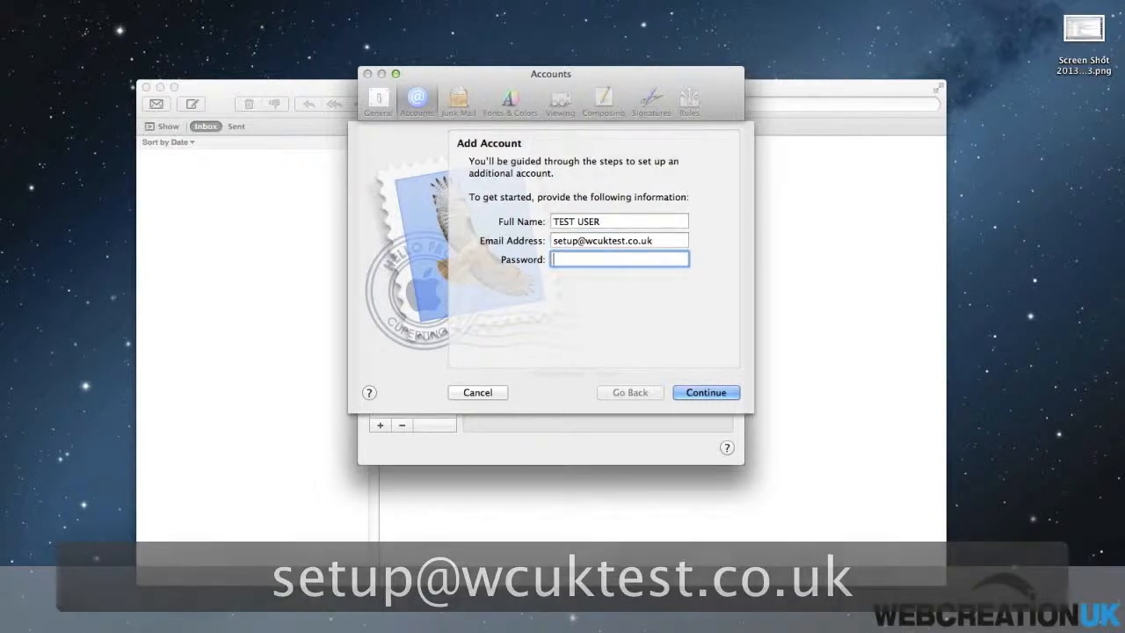
key("super+c")
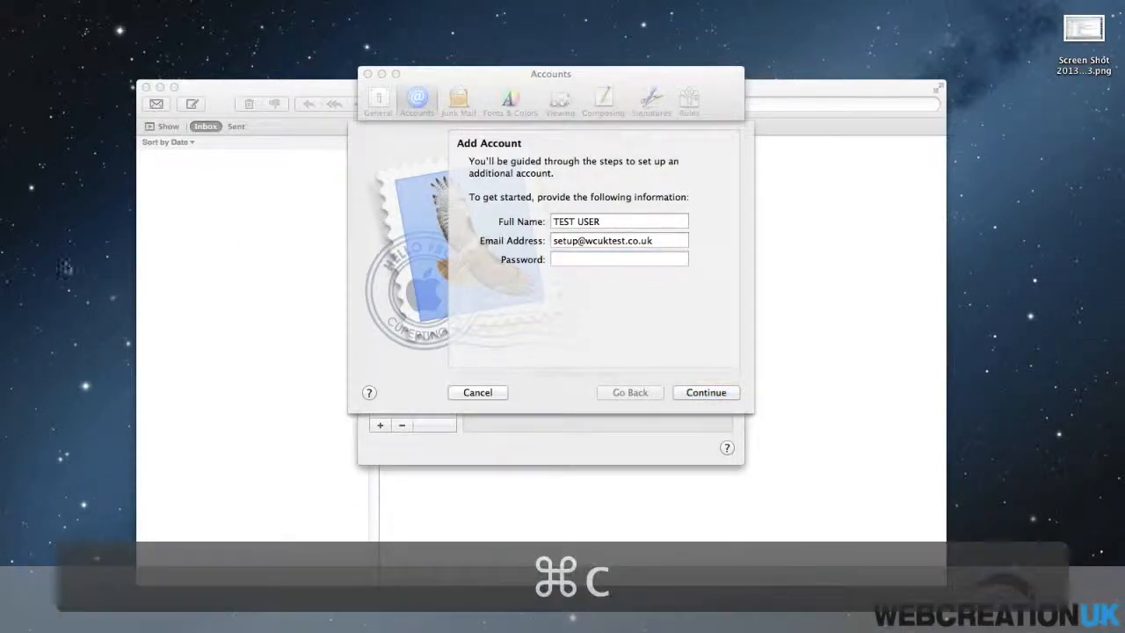
left_click(598, 259)
key("super+v")
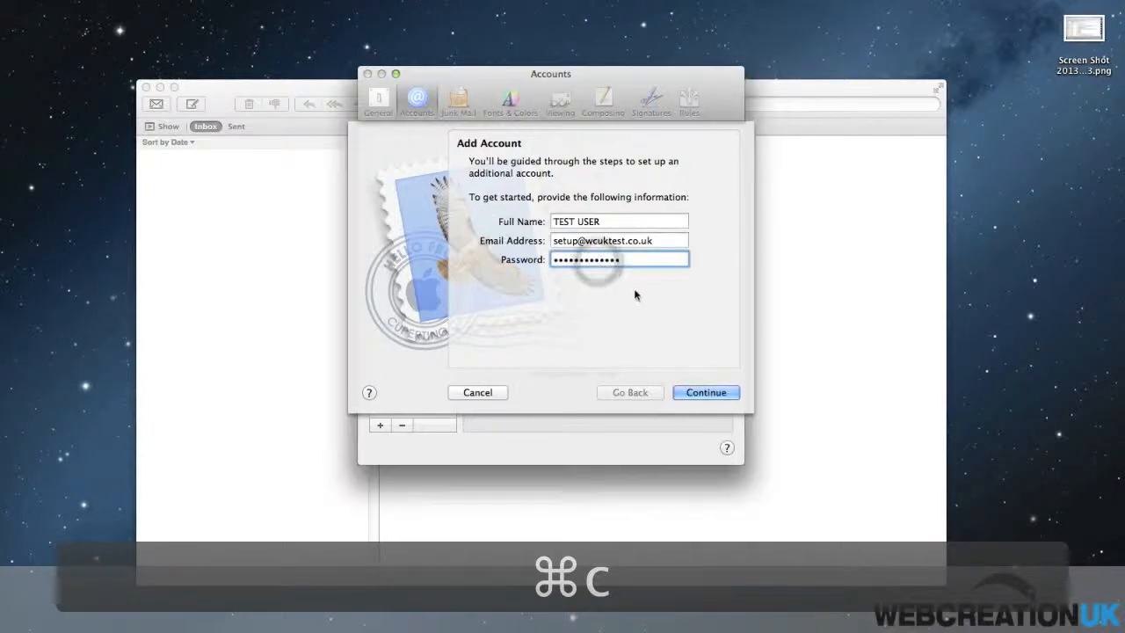
left_click(708, 397)
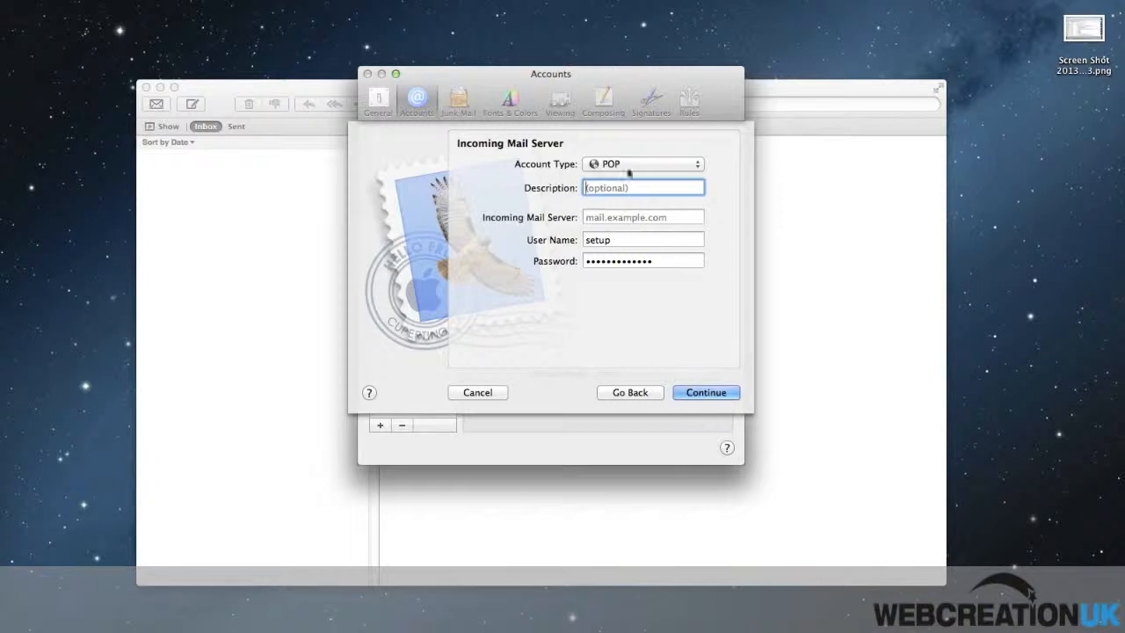
Step: Leave the incoming account type set to POP
left_click(691, 167)
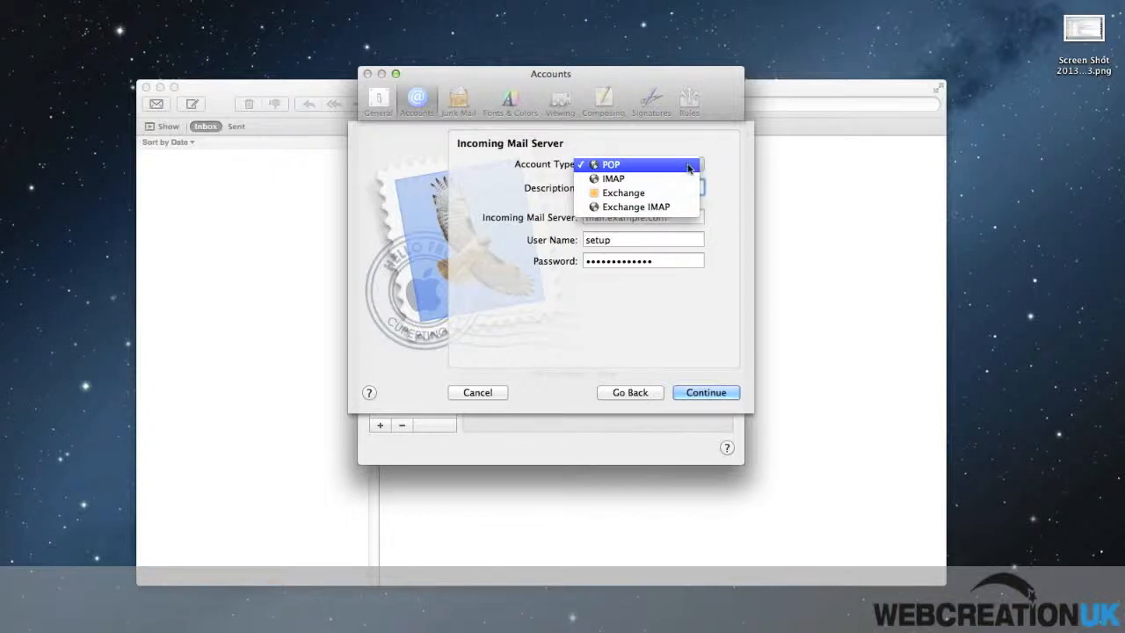
left_click(693, 168)
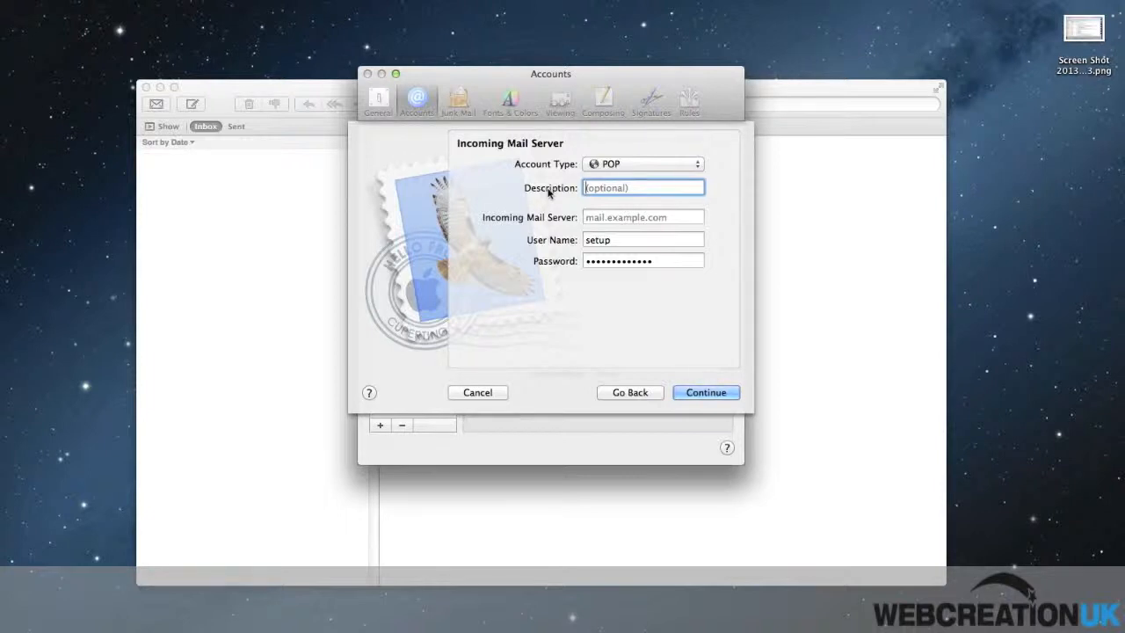
Step: Enter description 'Webcreation Email' and incoming mail server mail2.webcreationuk.com
type("W")
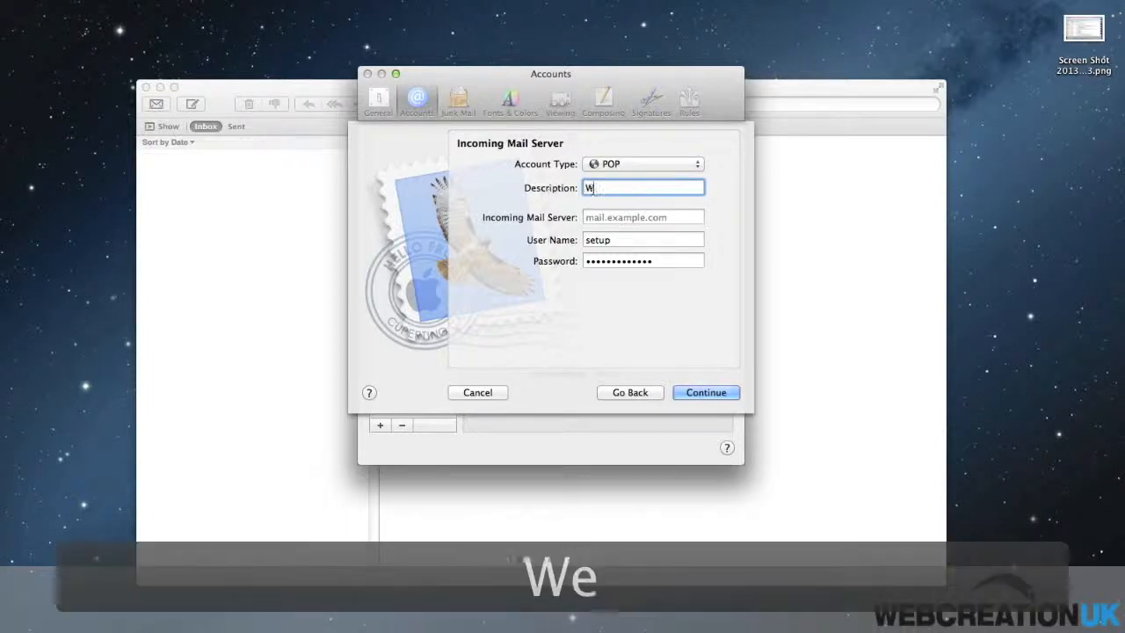
type("ebcreation Email")
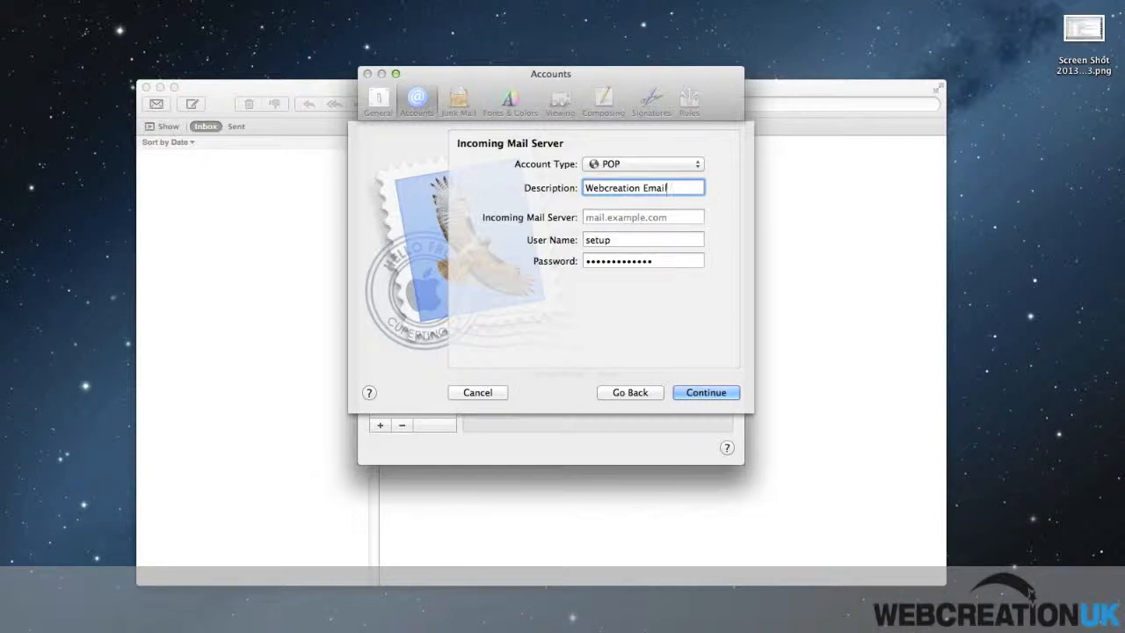
key("Tab")
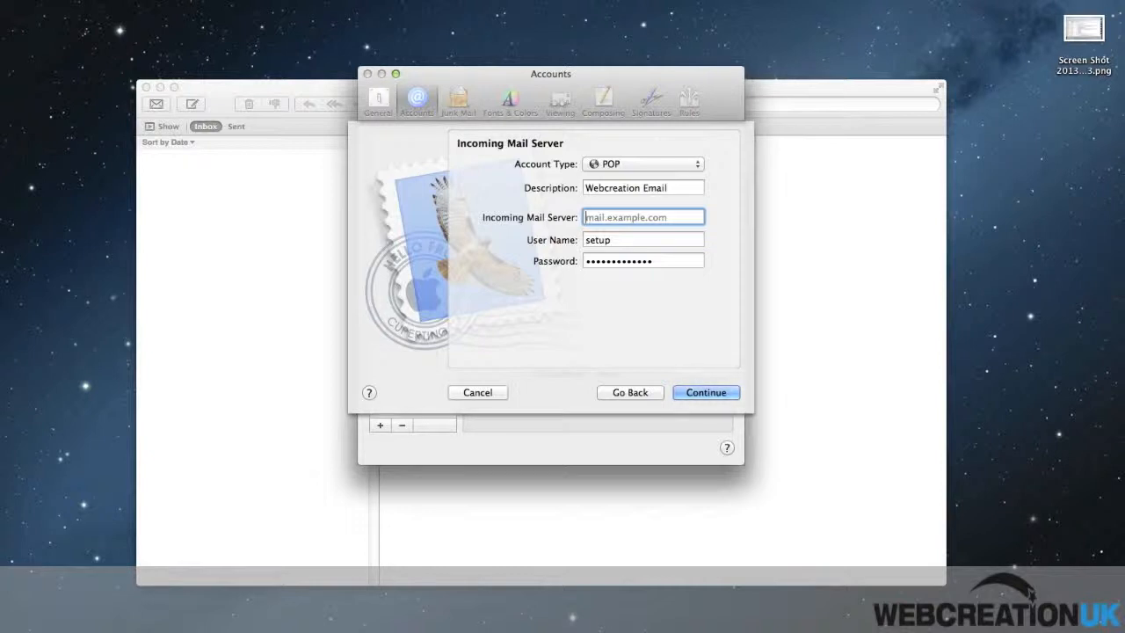
type("mail")
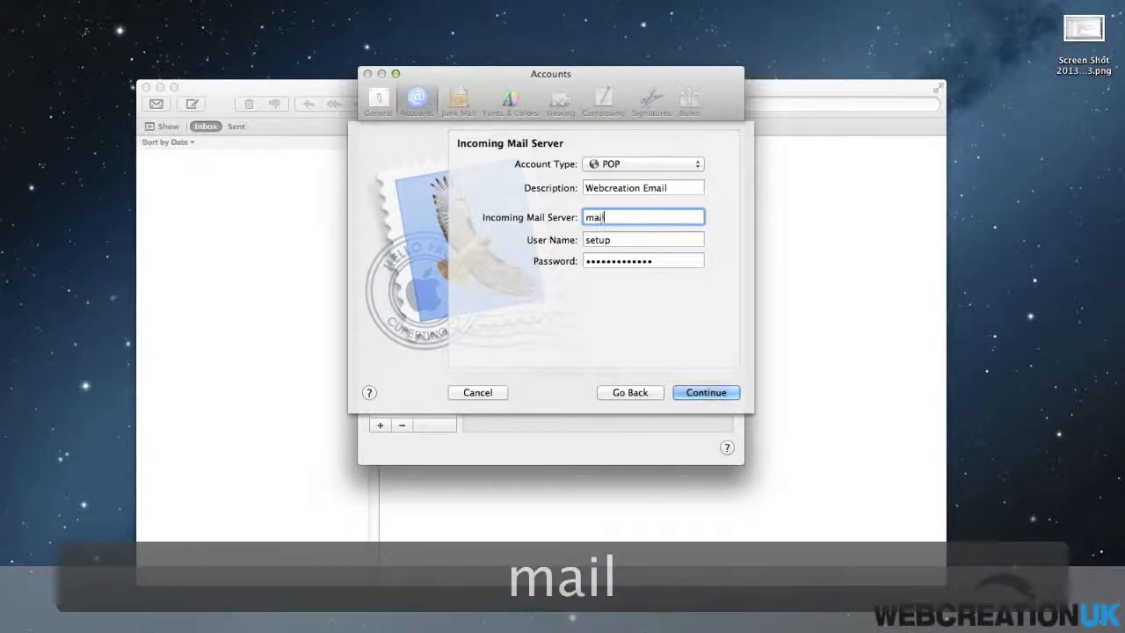
type("2.")
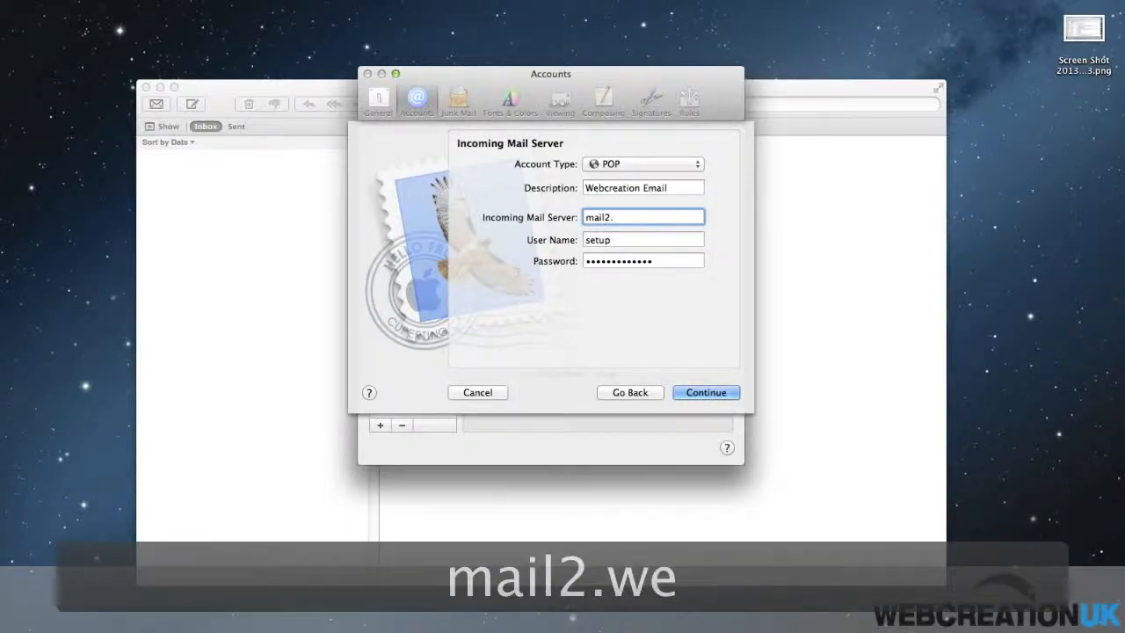
type("webcreationuk.com")
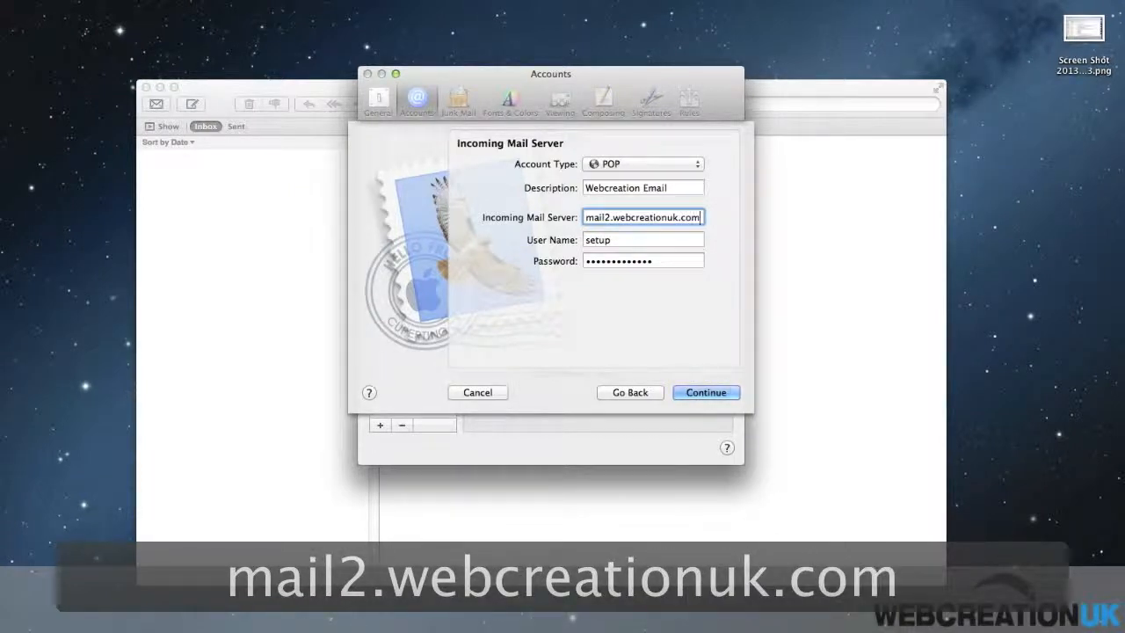
key("Tab")
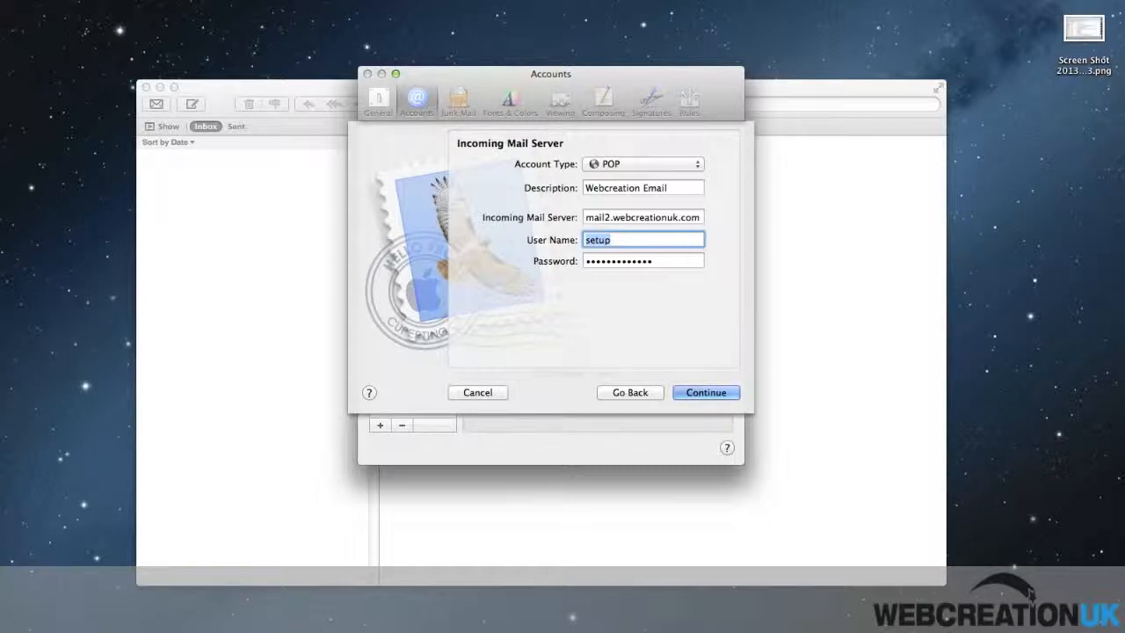
Step: Extend the incoming user name to the full e-mail address and copy the password for its field
key("Right")
type("@wcuktest.co.uk")
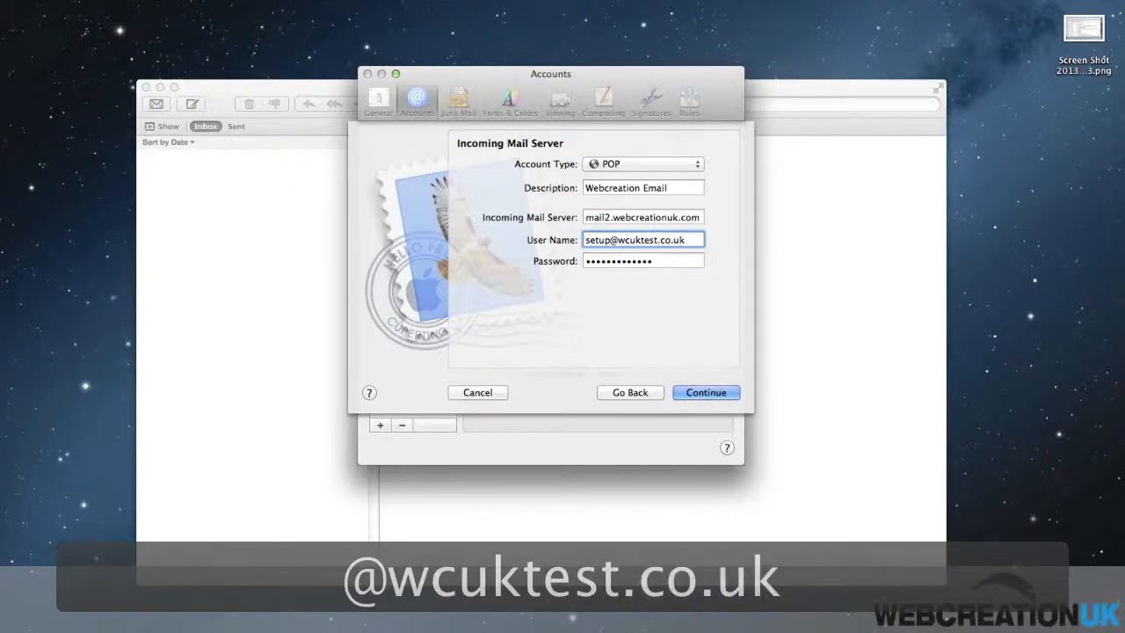
key("Tab")
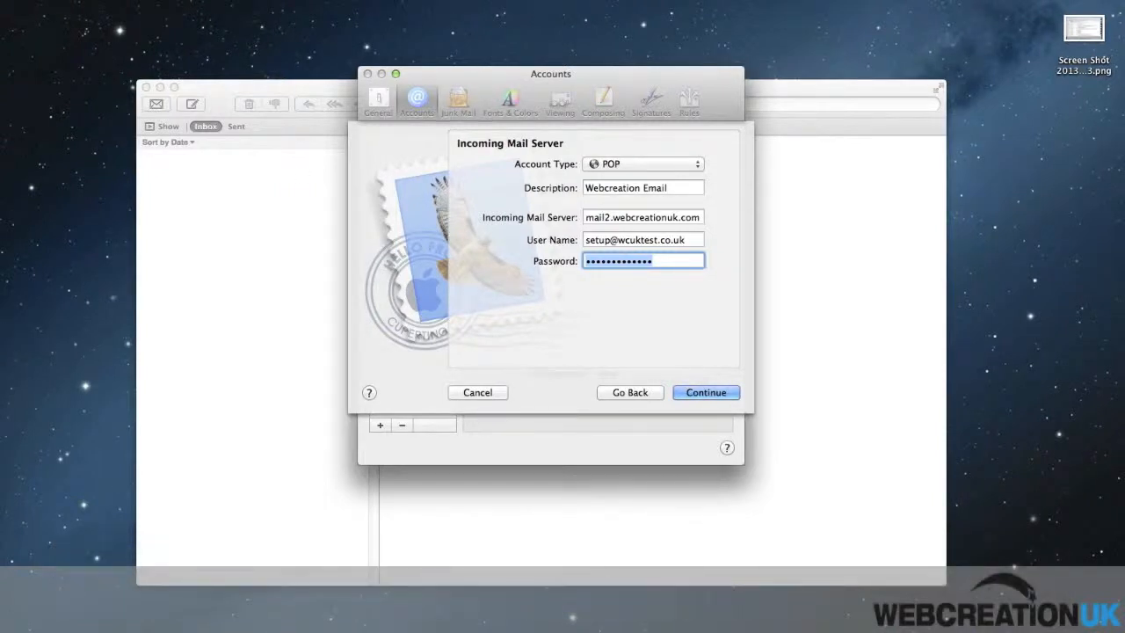
key("super+c")
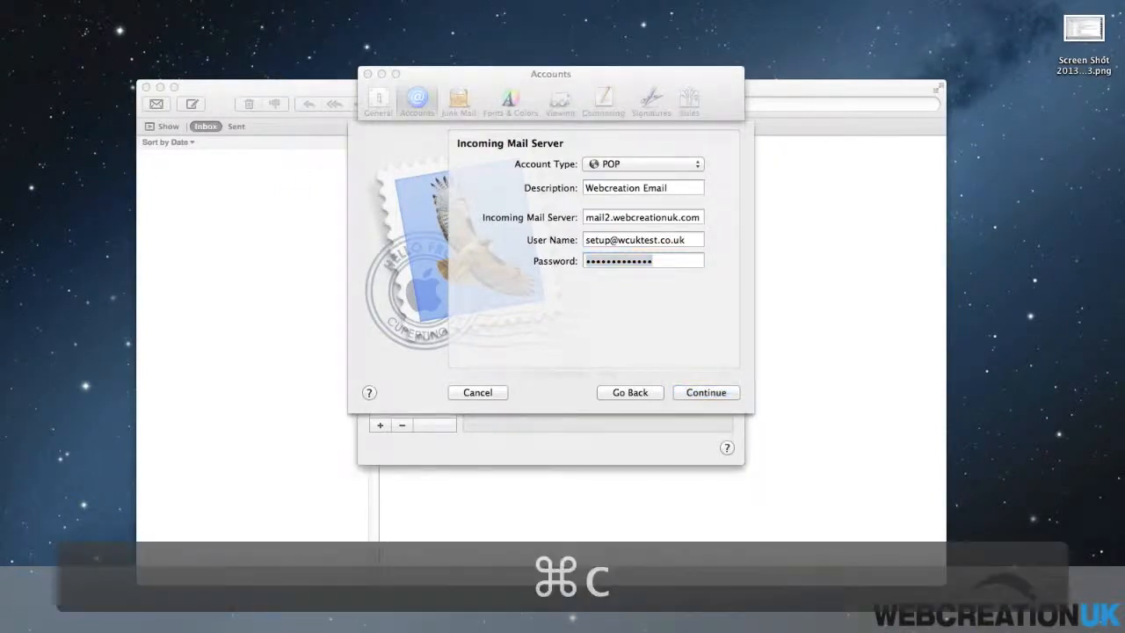
left_click(622, 262)
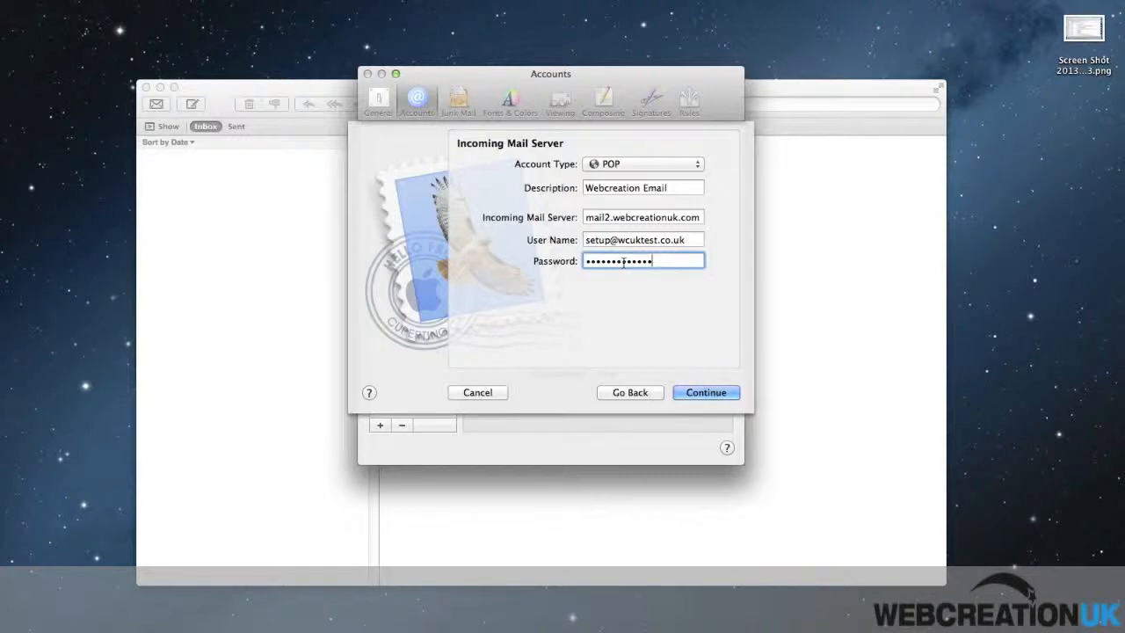
Step: Verify the incoming server, keeping SSL off with Password authentication, and proceed to outgoing setup
left_click(716, 393)
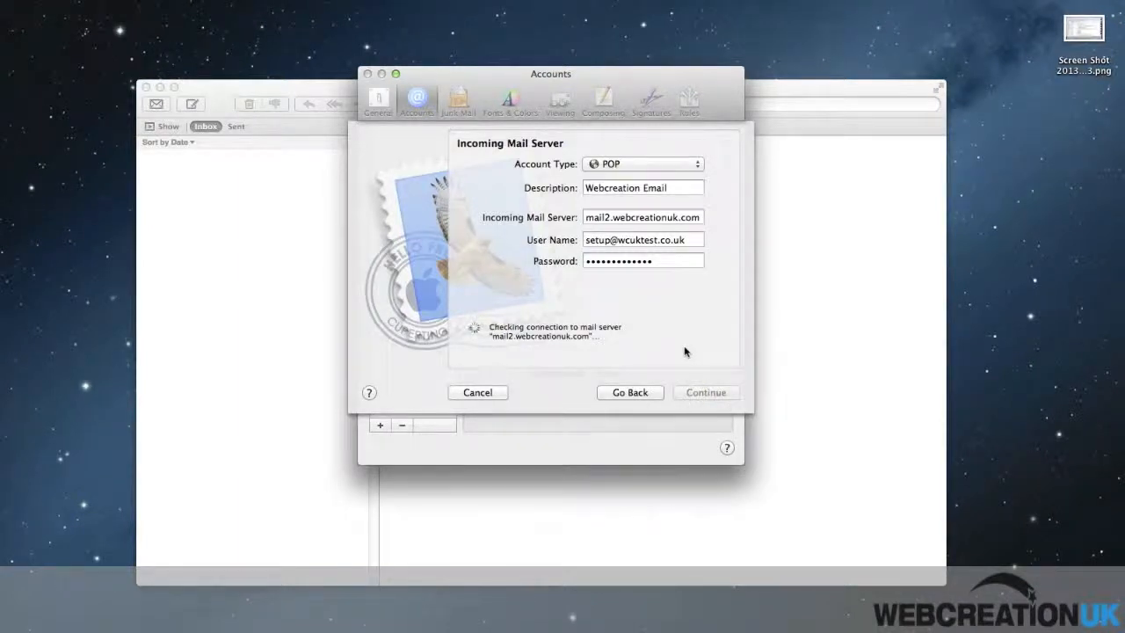
left_click(703, 395)
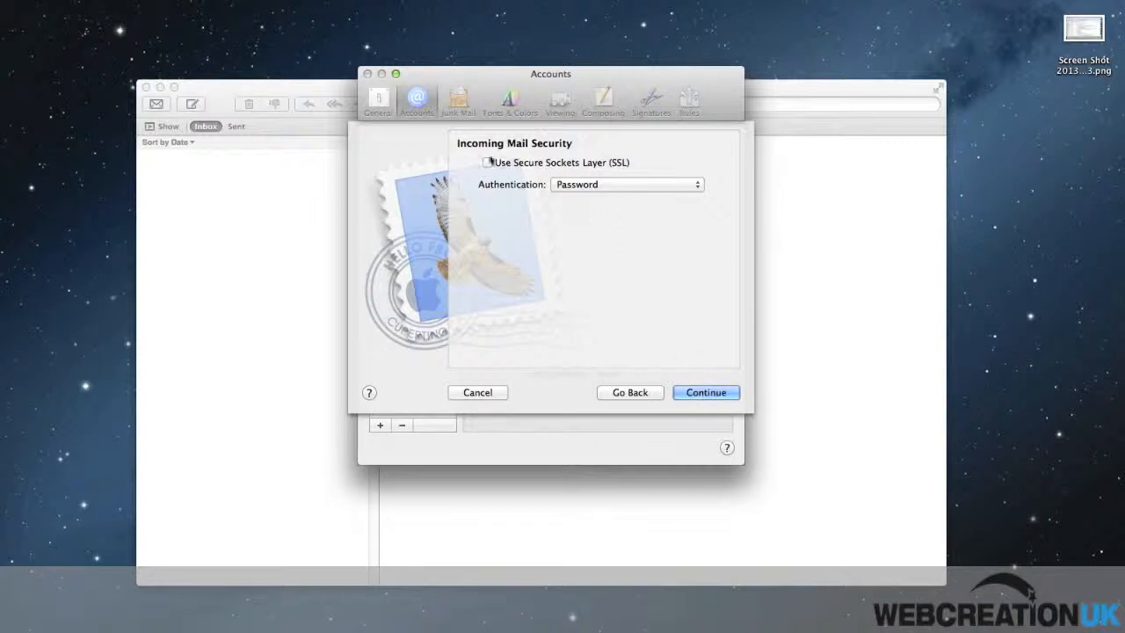
left_click(647, 185)
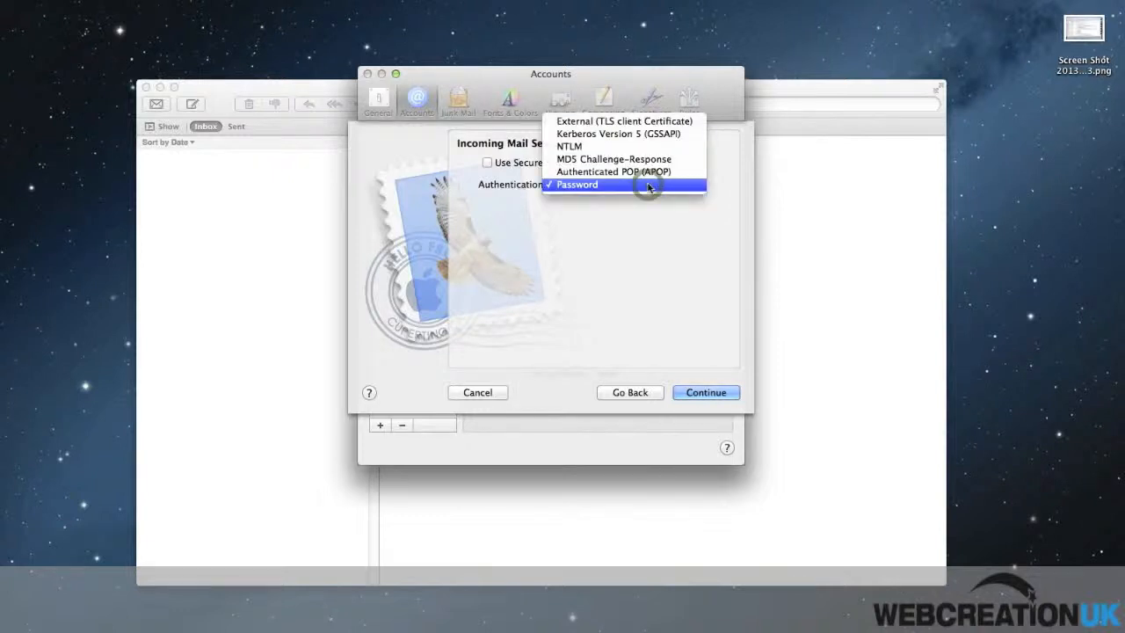
left_click(647, 184)
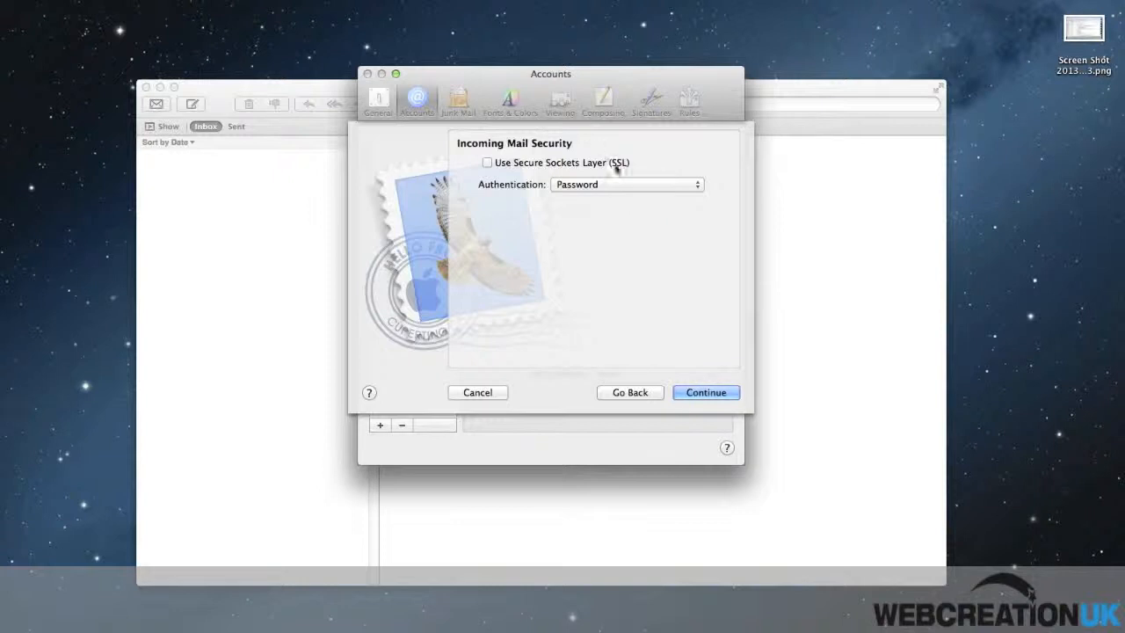
left_click(706, 393)
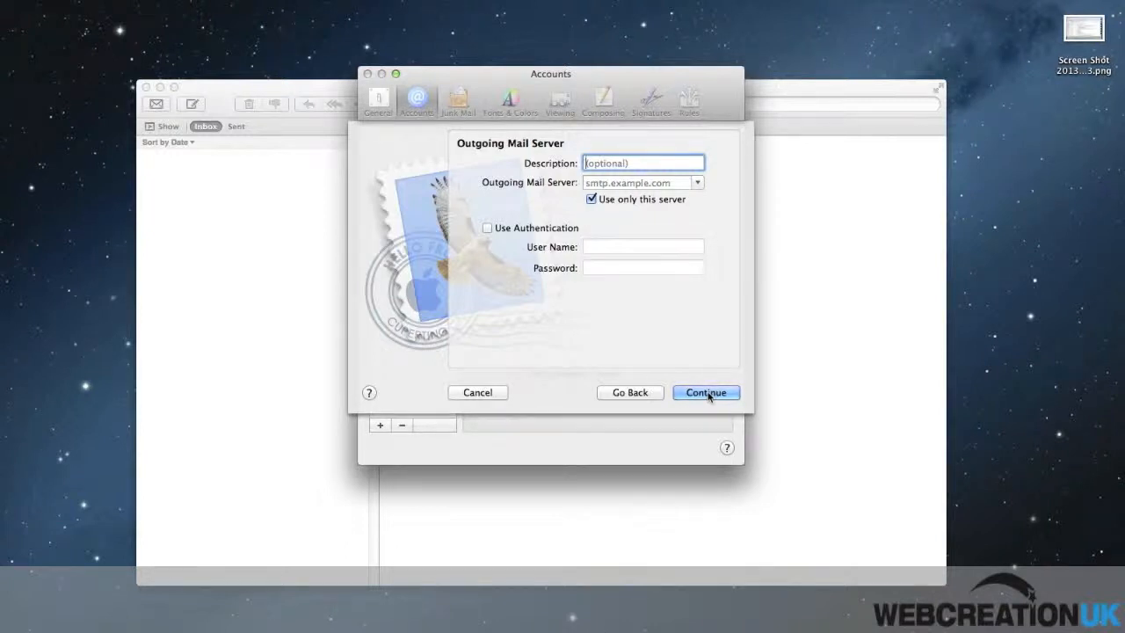
Step: Enter outgoing description 'WebCreation Email' and server mail2.webcreationuk.com, removing the autocompleted suffix
type("Webc")
key("BackSpace")
type("Creation ")
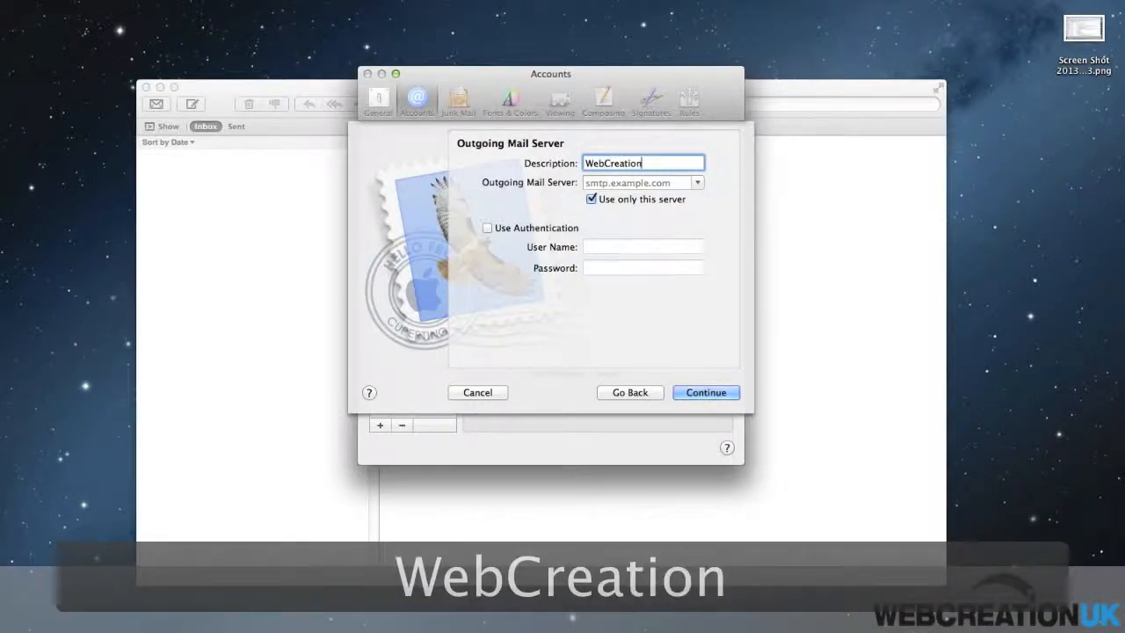
type("Email")
key("Tab")
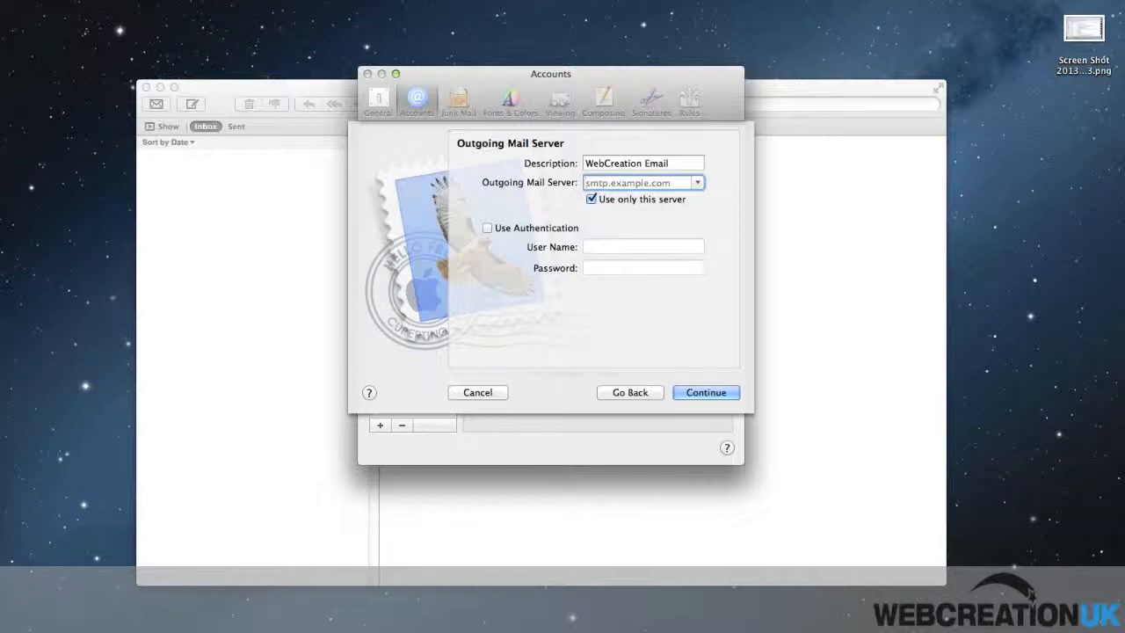
type("mail2.web")
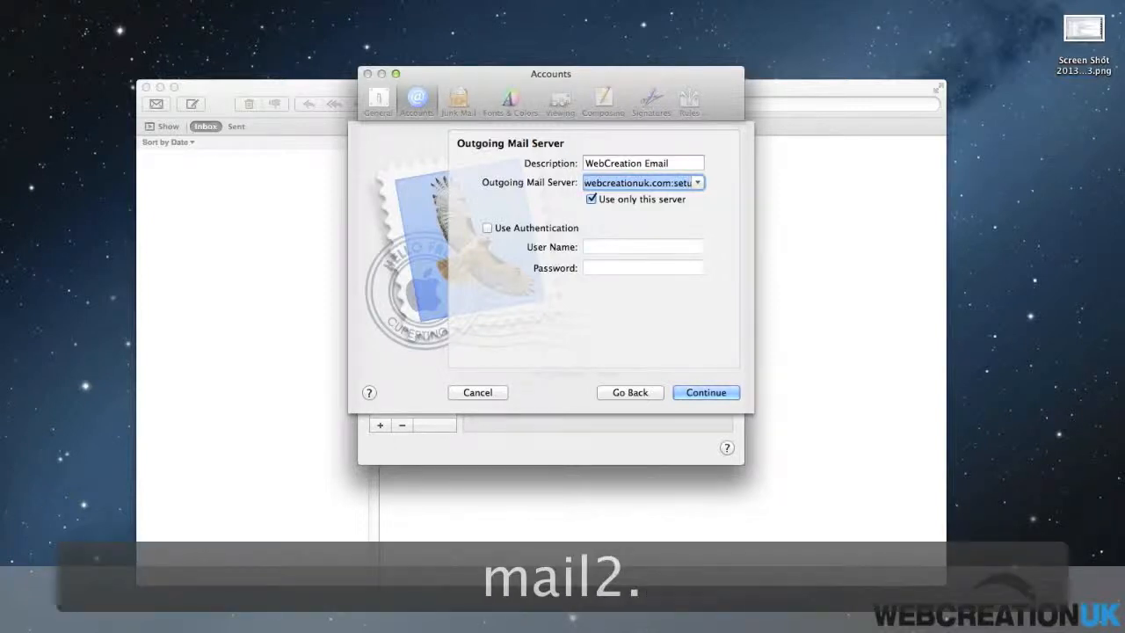
type("creationuk")
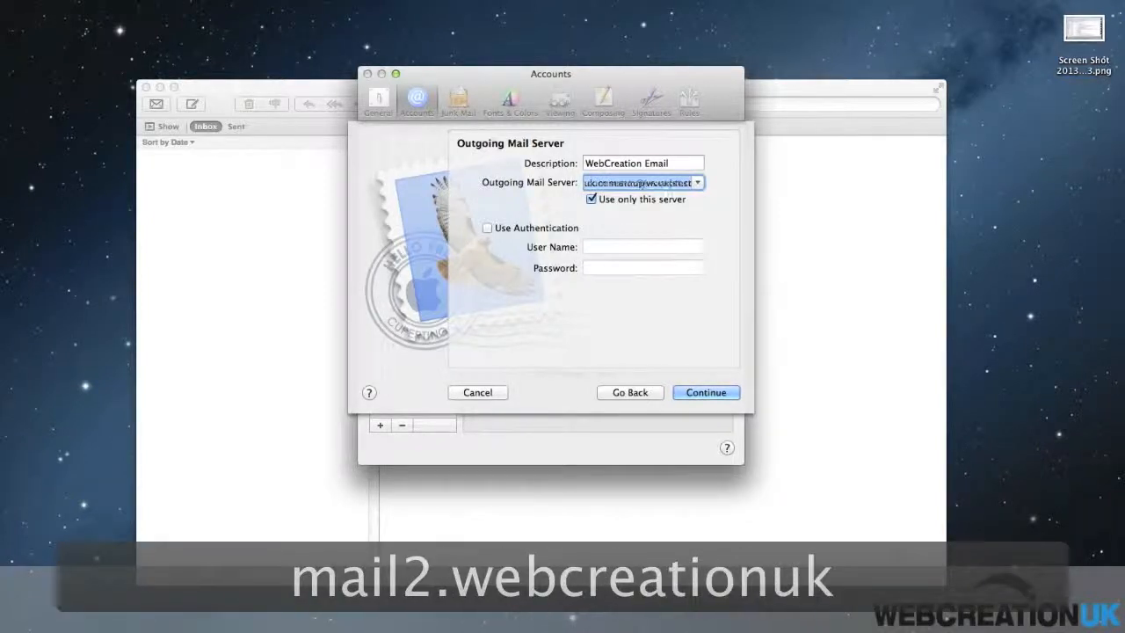
type(".com")
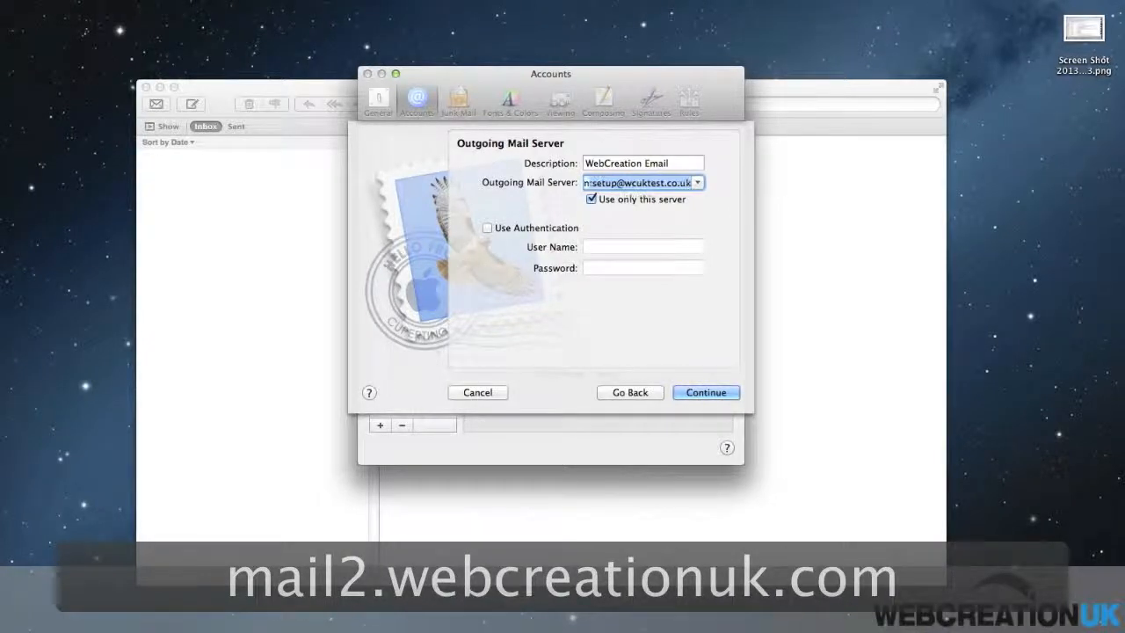
key("BackSpace")
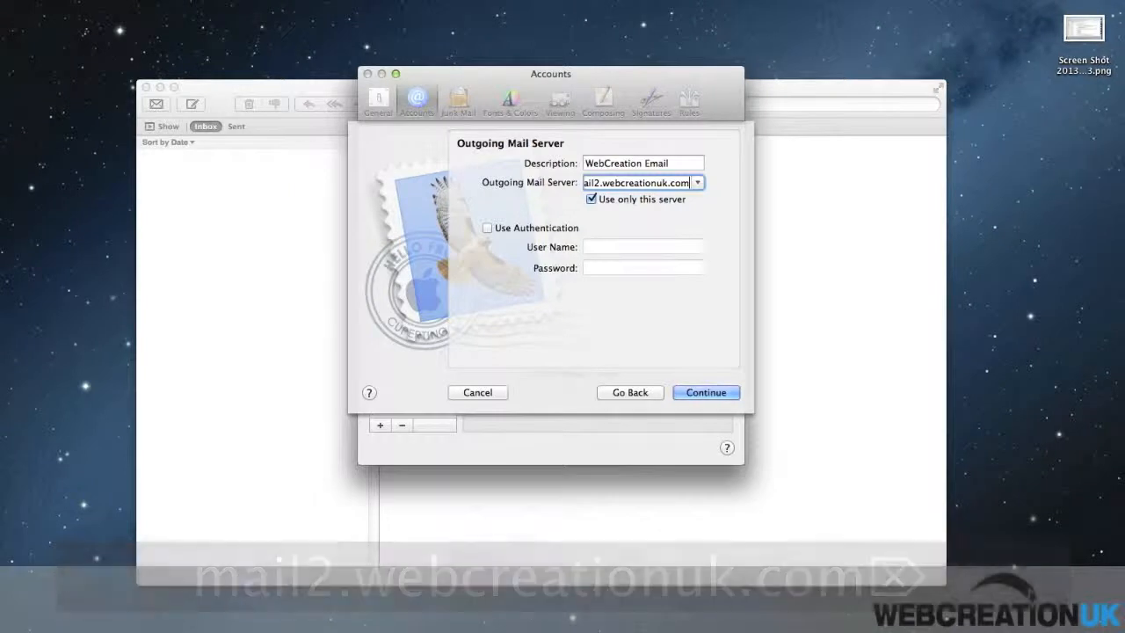
key("Tab")
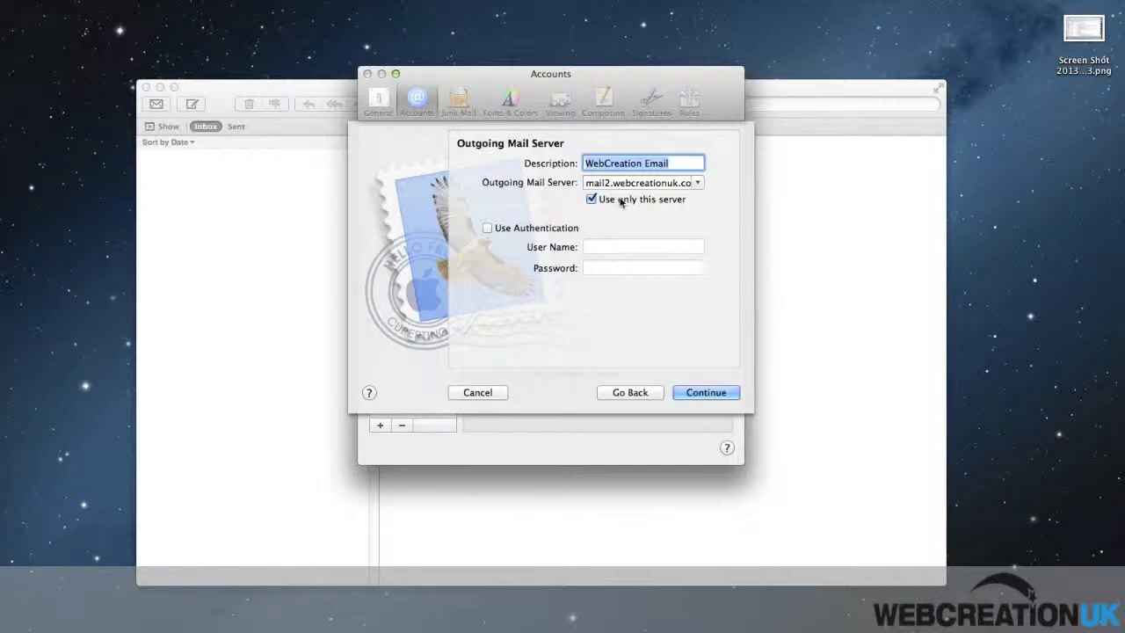
Step: Enable outgoing authentication with the account's e-mail user name and pasted password, then submit
left_click(487, 229)
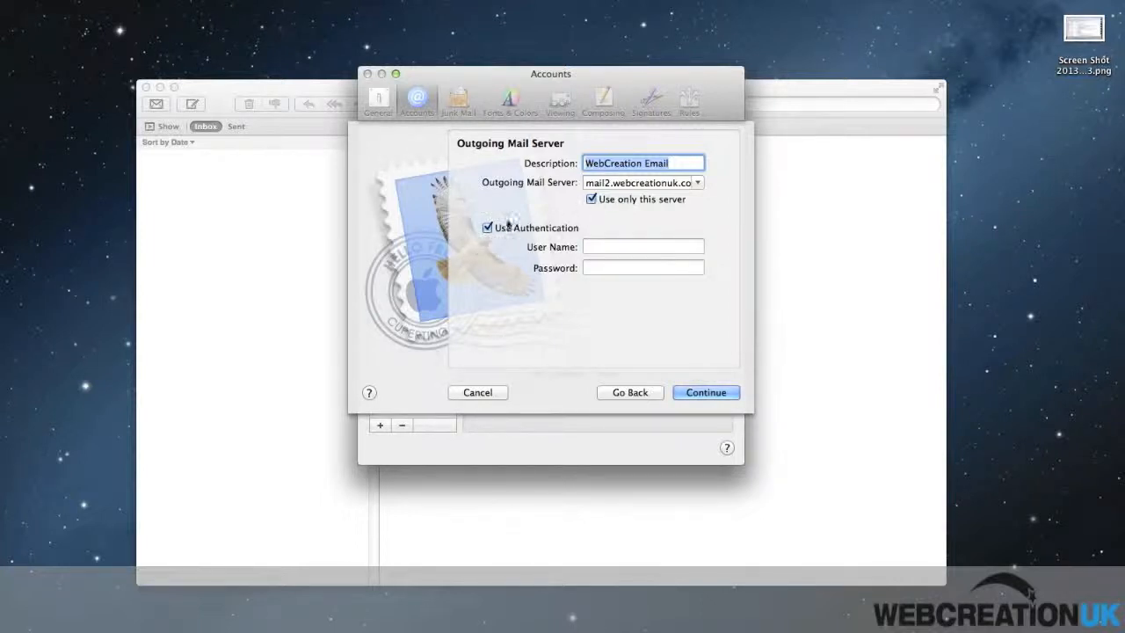
left_click(603, 248)
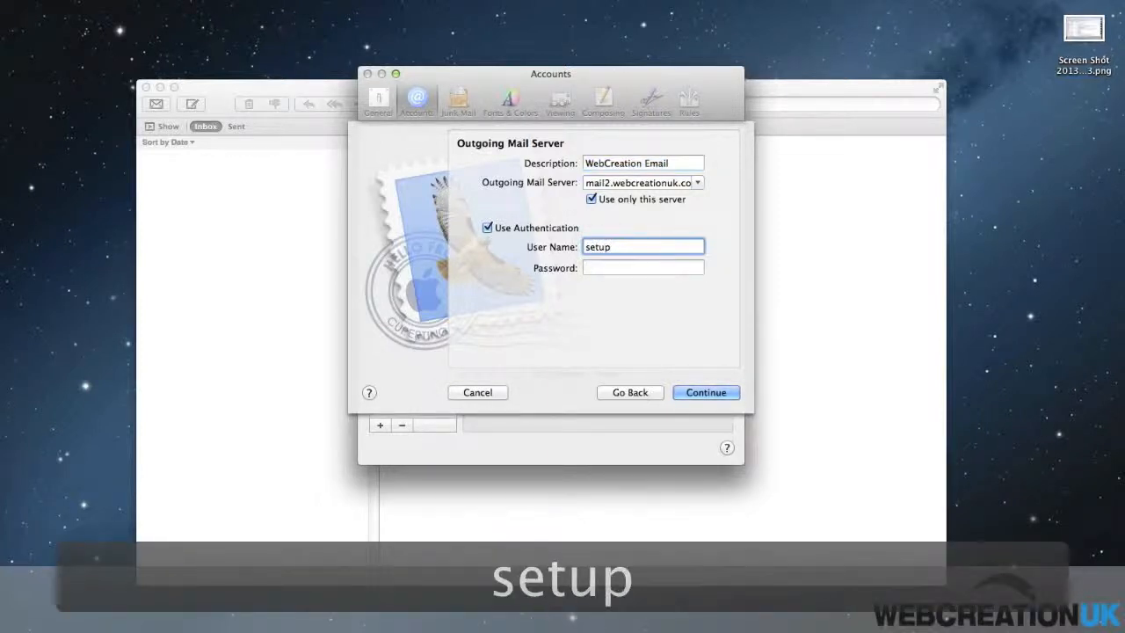
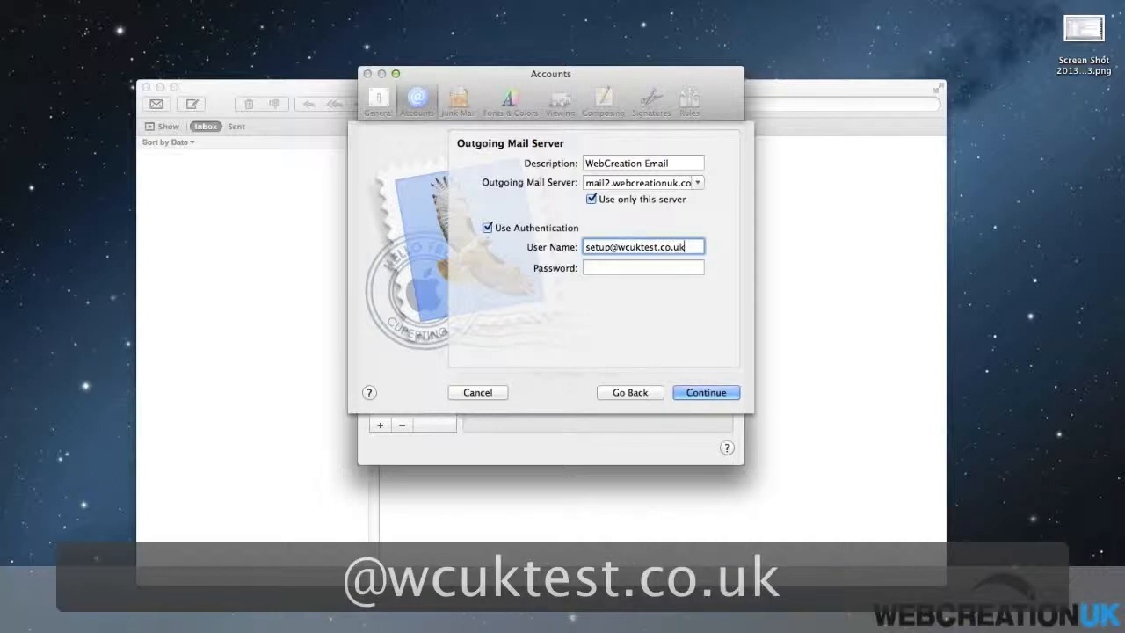
key("Tab")
key("super+v")
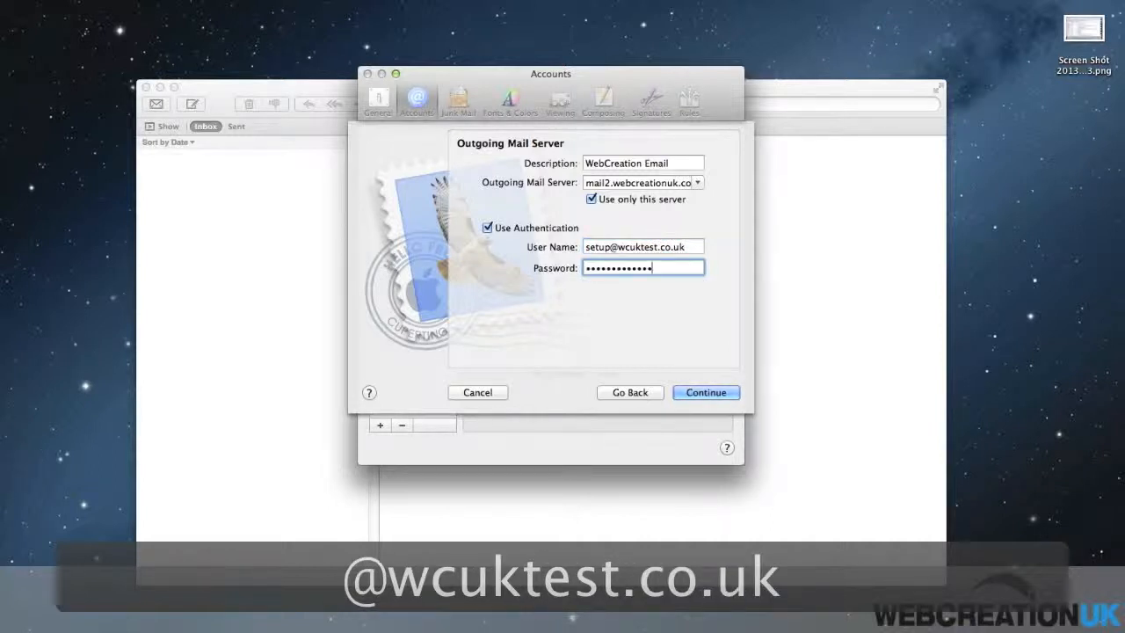
left_click(706, 394)
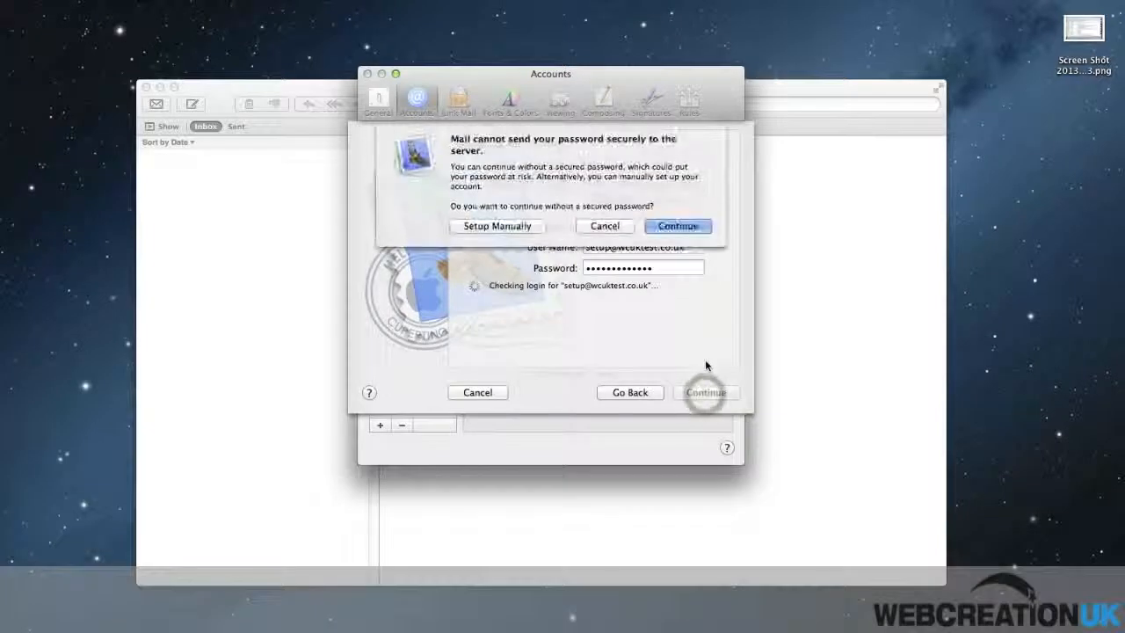
Step: Accept the unsecured-password warning, tick Take account online, and create the account
left_click(690, 228)
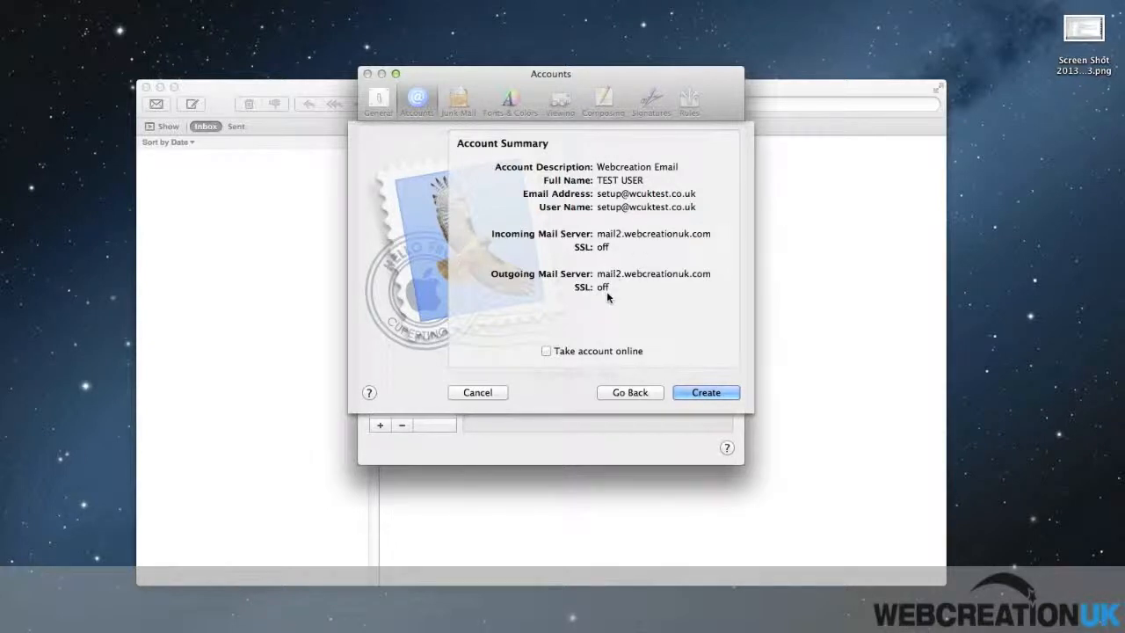
left_click(604, 352)
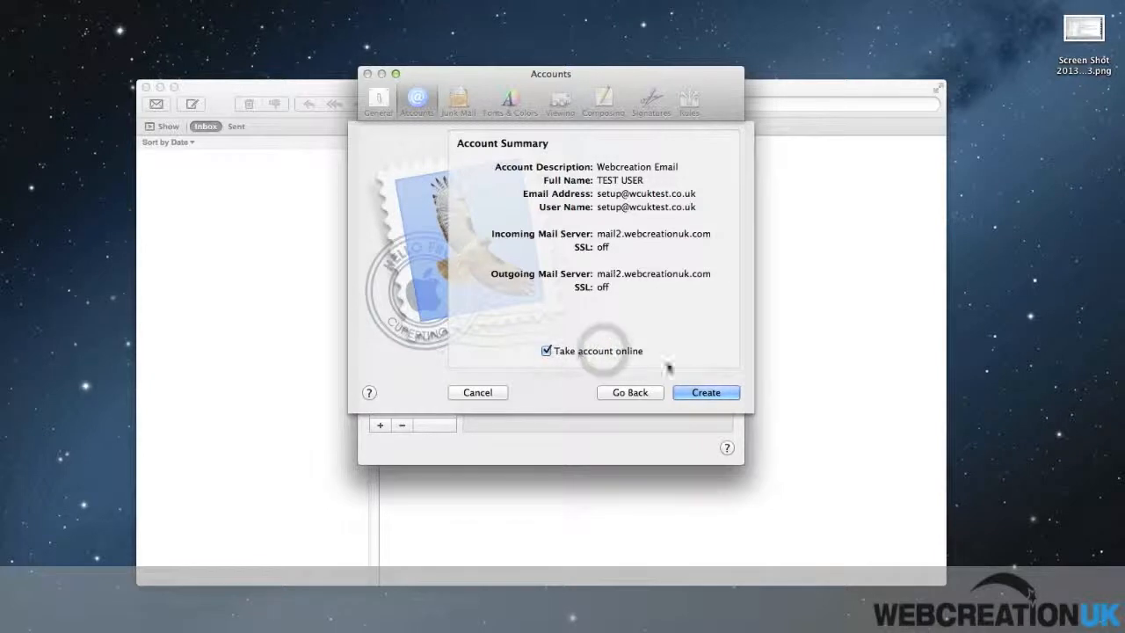
left_click(705, 393)
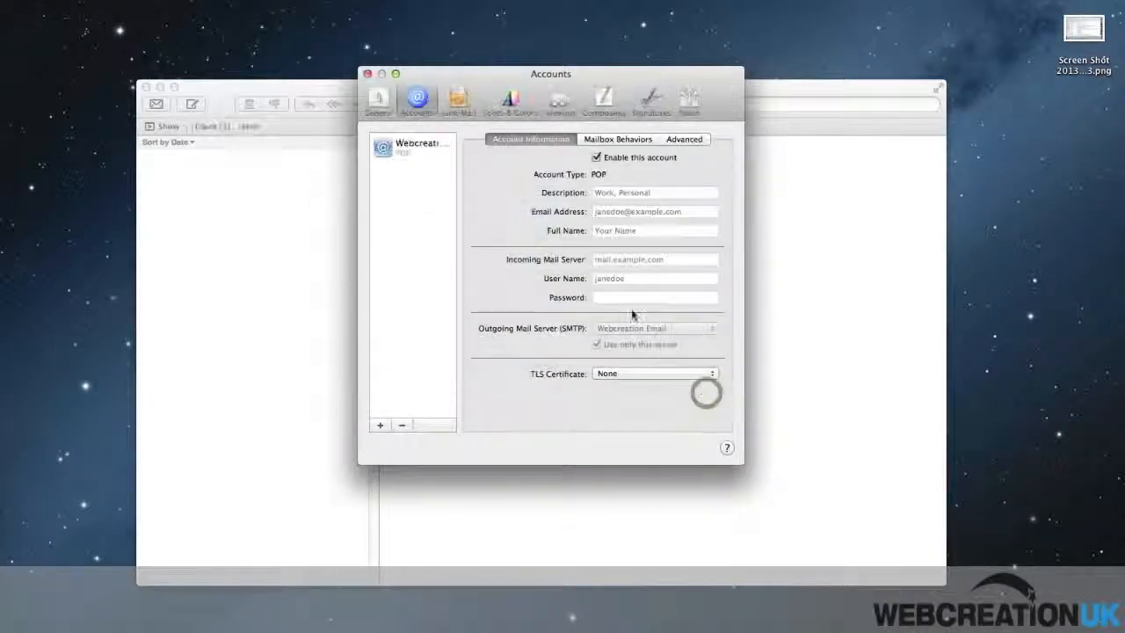